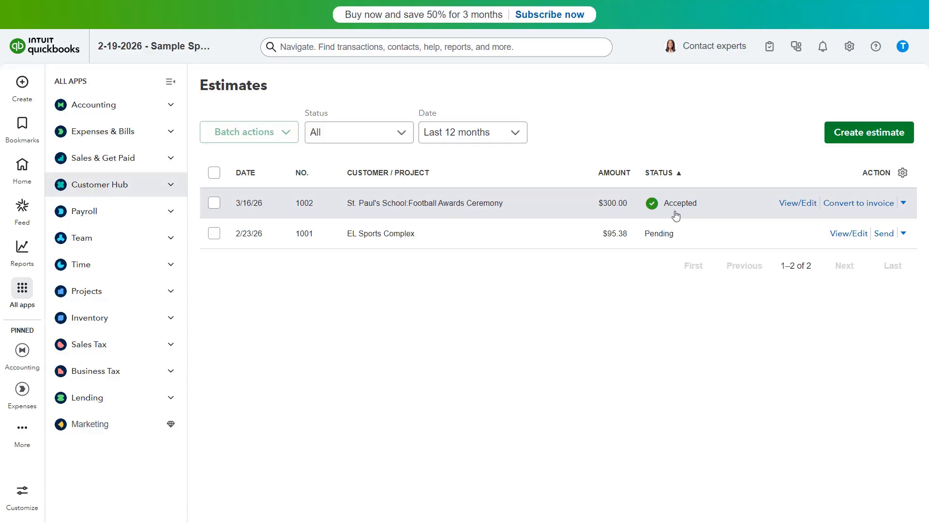
- Open the accepted Football Awards Ceremony estimate for editing, examine its status choices and acceptance fields, and save and close it
{"action": "left_click", "coordinate": [677, 215]}
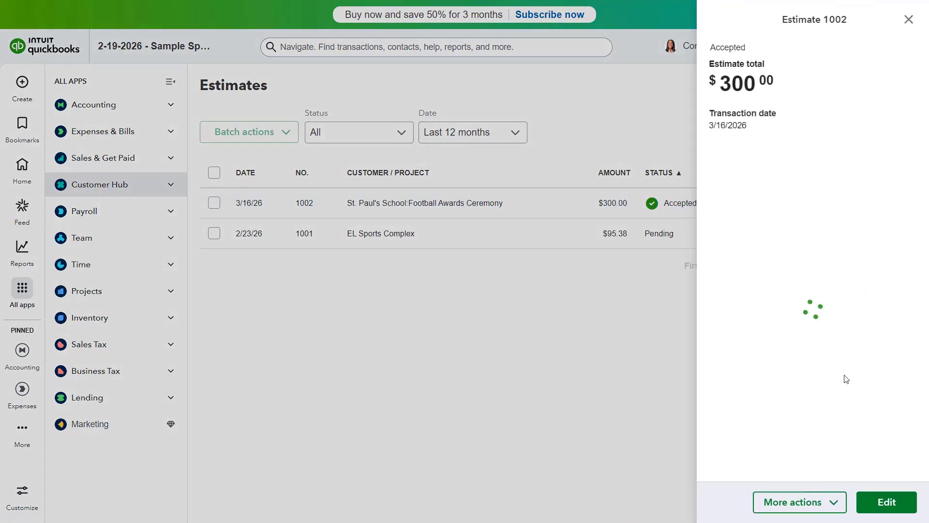
{"action": "left_click", "coordinate": [869, 504]}
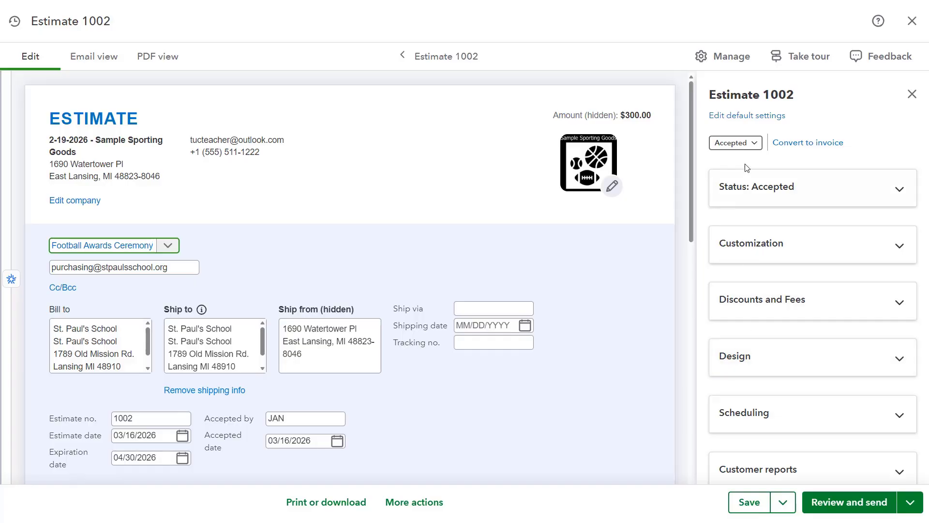
{"action": "left_click", "coordinate": [755, 145]}
{"action": "left_click", "coordinate": [755, 144]}
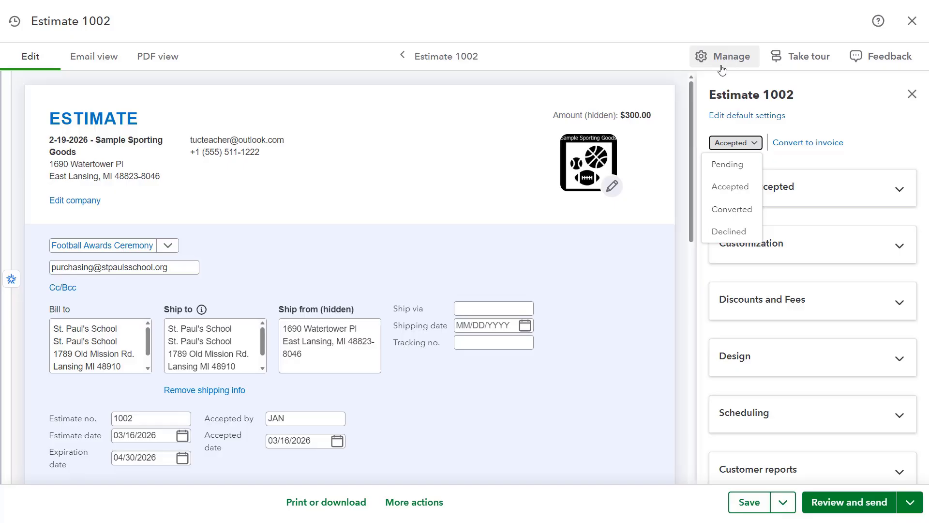
{"action": "left_click", "coordinate": [310, 418]}
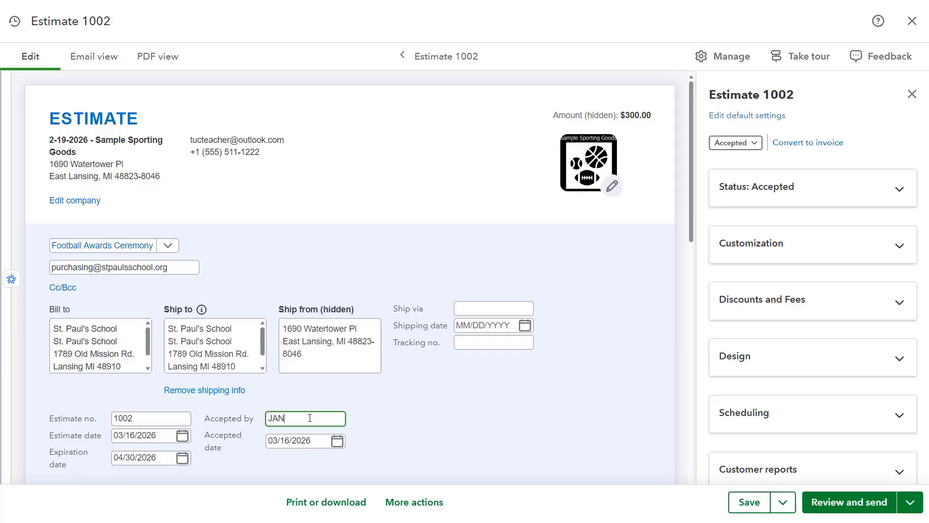
{"action": "left_click", "coordinate": [338, 441]}
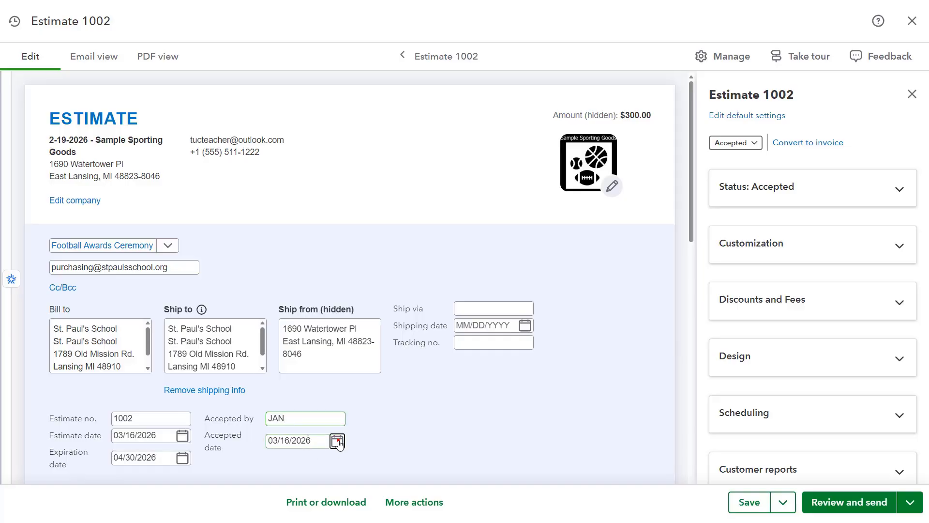
{"action": "left_click", "coordinate": [369, 441]}
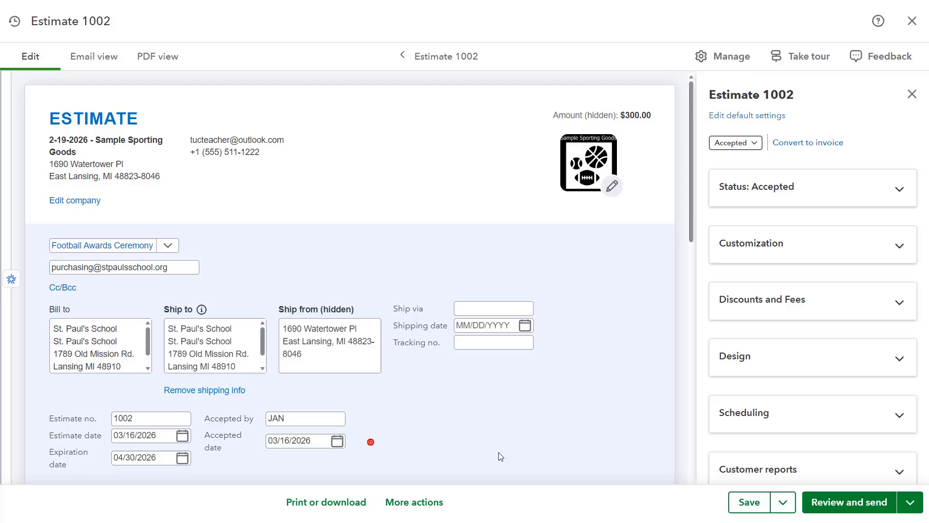
{"action": "left_click", "coordinate": [782, 504]}
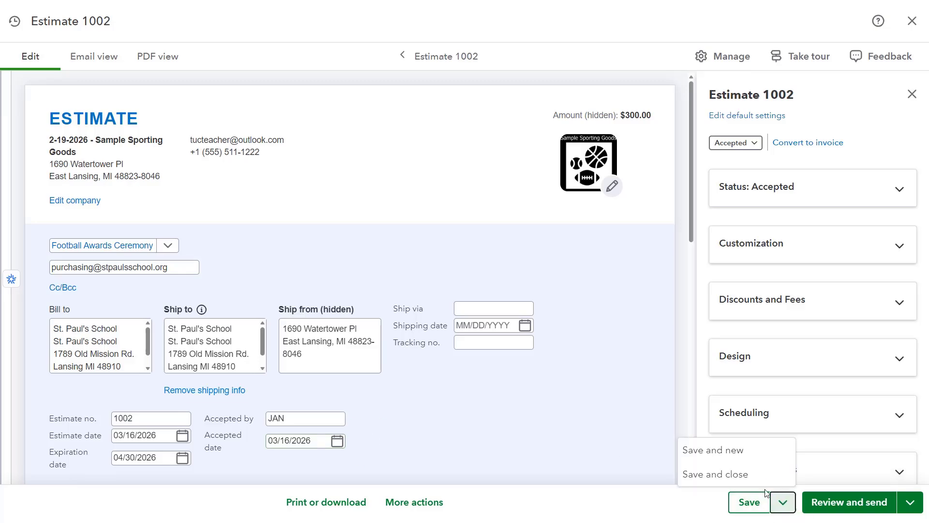
{"action": "left_click", "coordinate": [738, 474]}
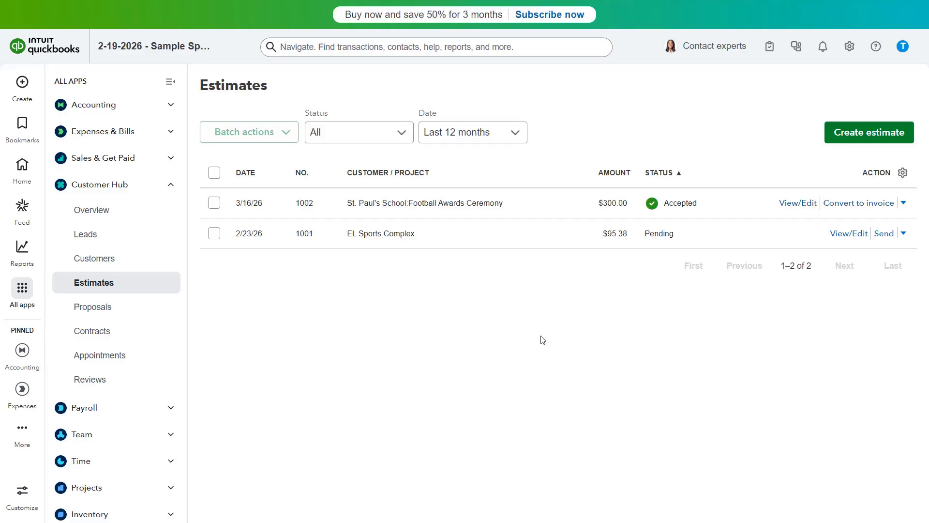
- Turn on Progress Invoicing in the company's sales settings, save the change and leave the settings
{"action": "left_click", "coordinate": [850, 46]}
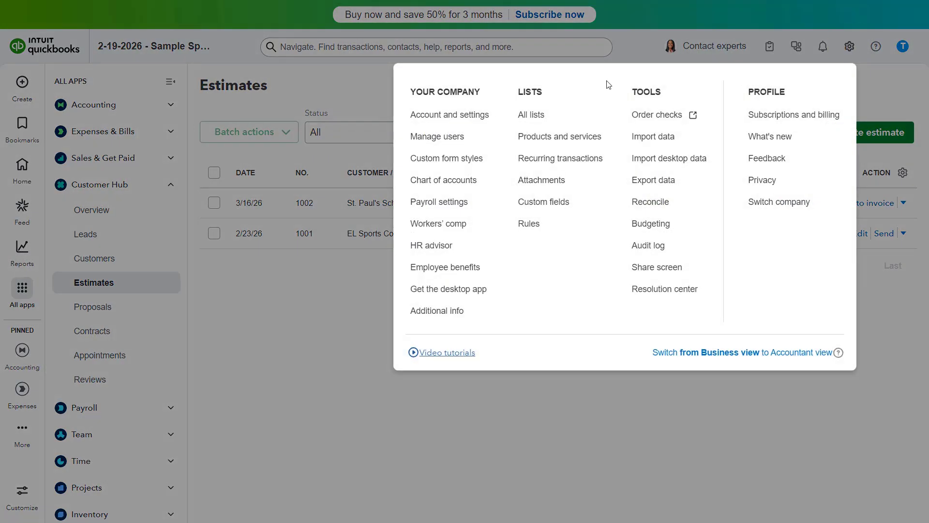
{"action": "left_click", "coordinate": [487, 119]}
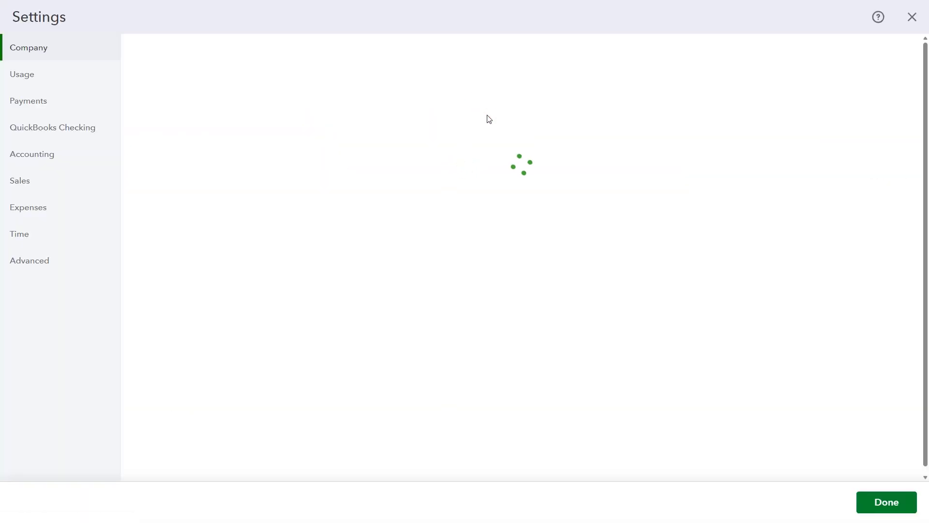
{"action": "left_click", "coordinate": [45, 188]}
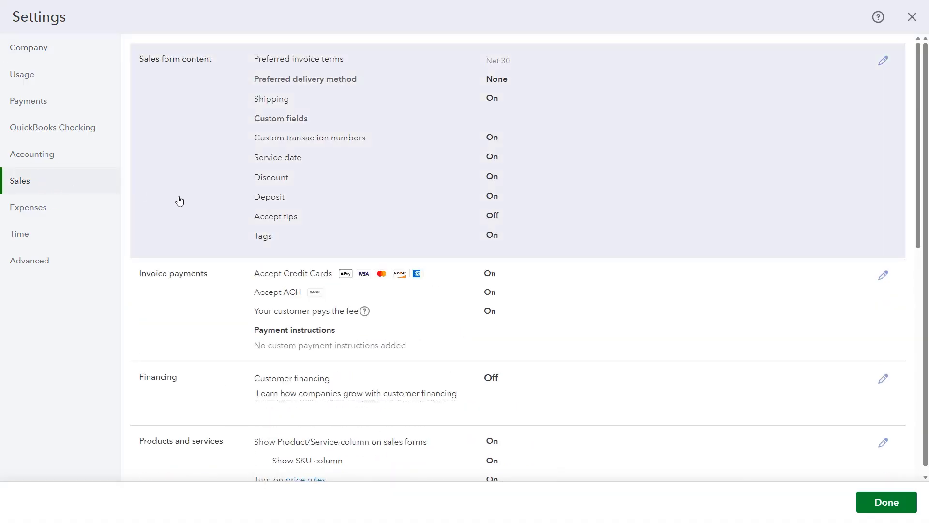
{"action": "scroll", "coordinate": [178, 200], "scroll_direction": "down", "scroll_amount": 4}
{"action": "scroll", "coordinate": [180, 201], "scroll_direction": "down", "scroll_amount": 4}
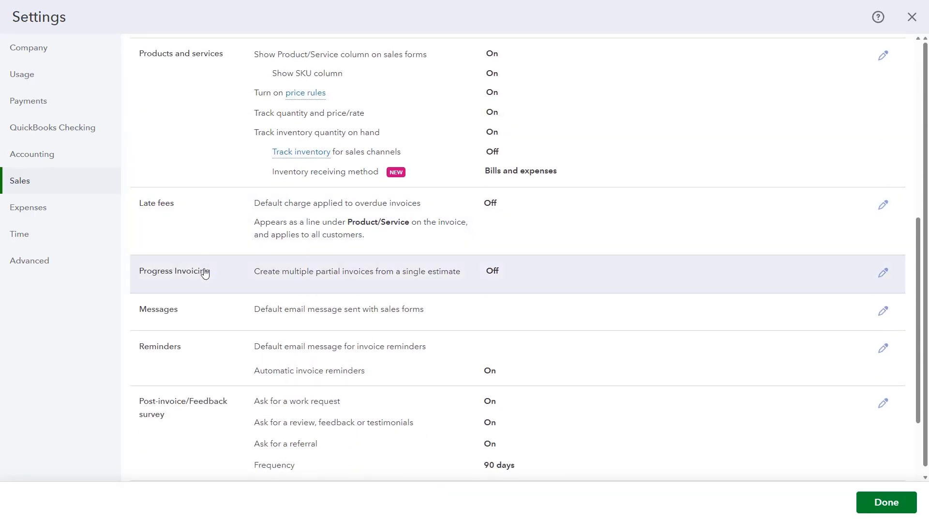
{"action": "left_click", "coordinate": [205, 271]}
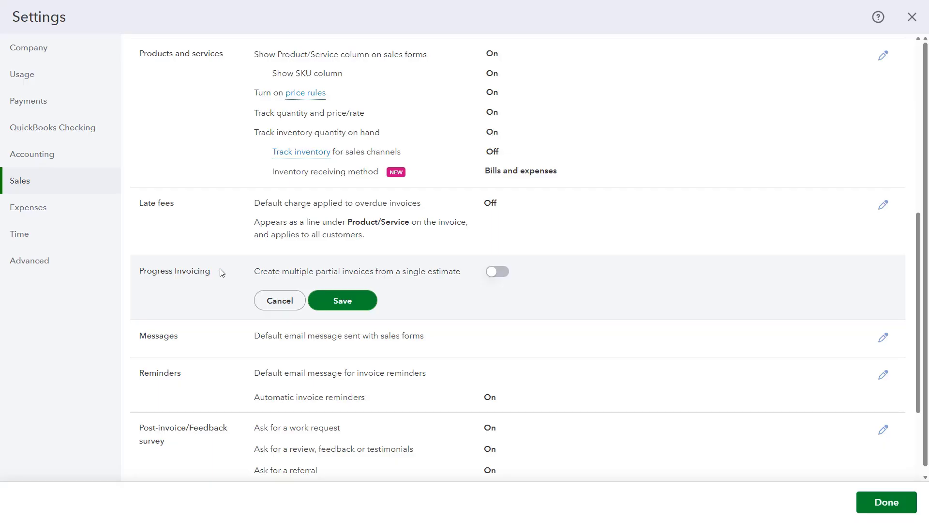
{"action": "left_click", "coordinate": [494, 272]}
{"action": "left_click", "coordinate": [359, 295]}
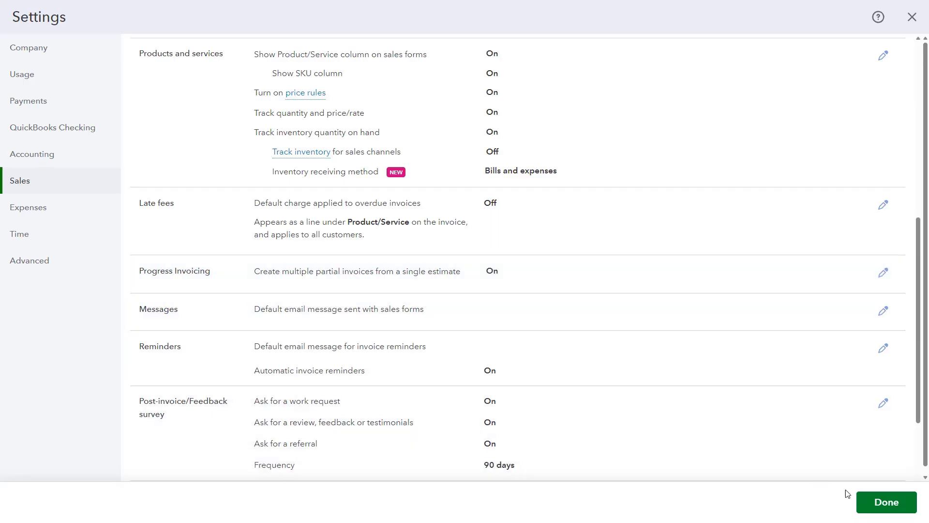
{"action": "left_click", "coordinate": [866, 503]}
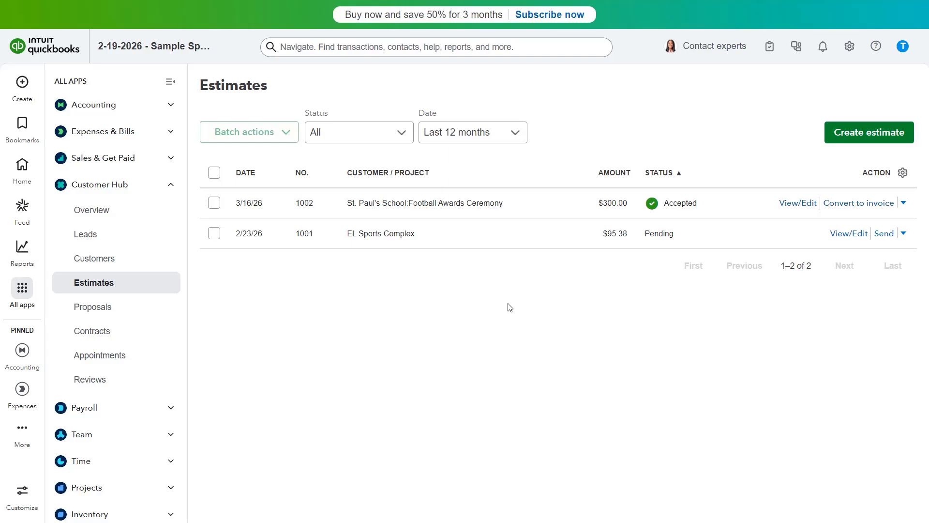
- Convert the accepted Football Awards Ceremony estimate to an invoice using manual entry for each line
{"action": "left_click", "coordinate": [121, 287]}
{"action": "left_click", "coordinate": [848, 204]}
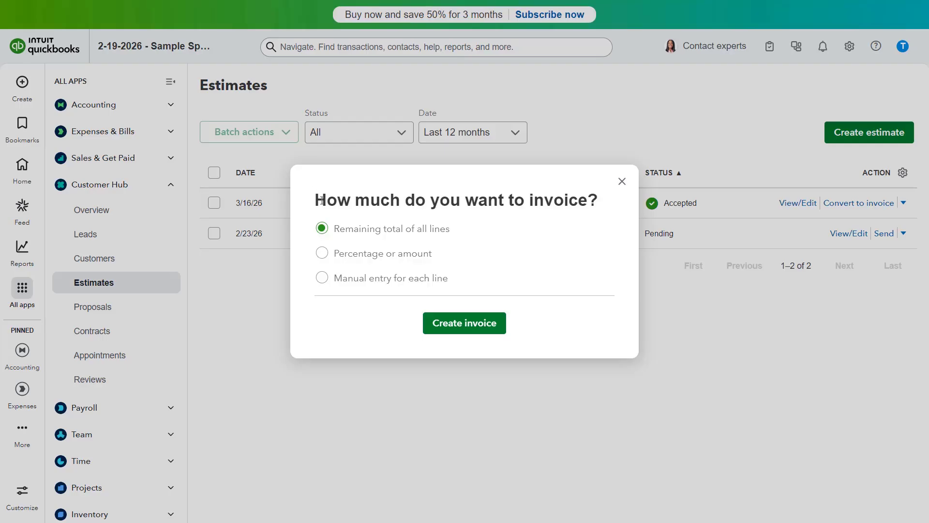
{"action": "left_click", "coordinate": [324, 228]}
{"action": "left_click", "coordinate": [323, 255]}
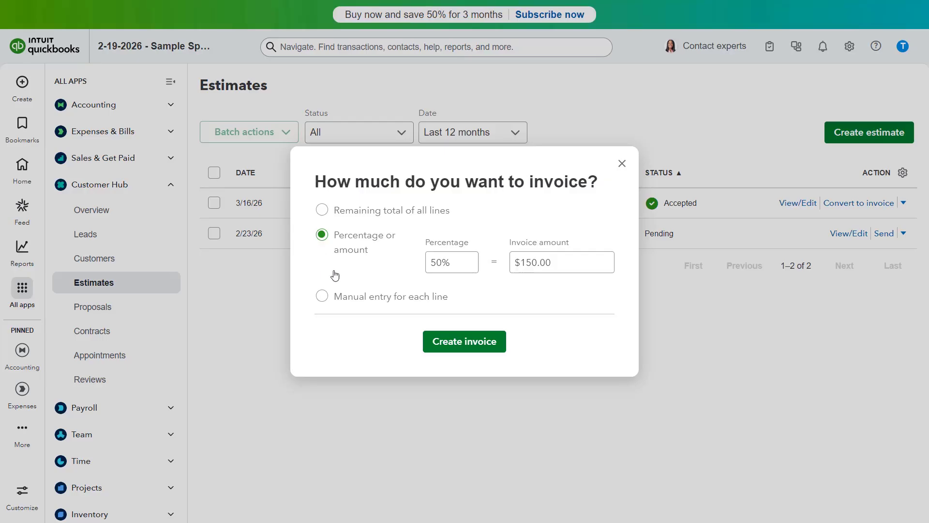
{"action": "left_click", "coordinate": [325, 297]}
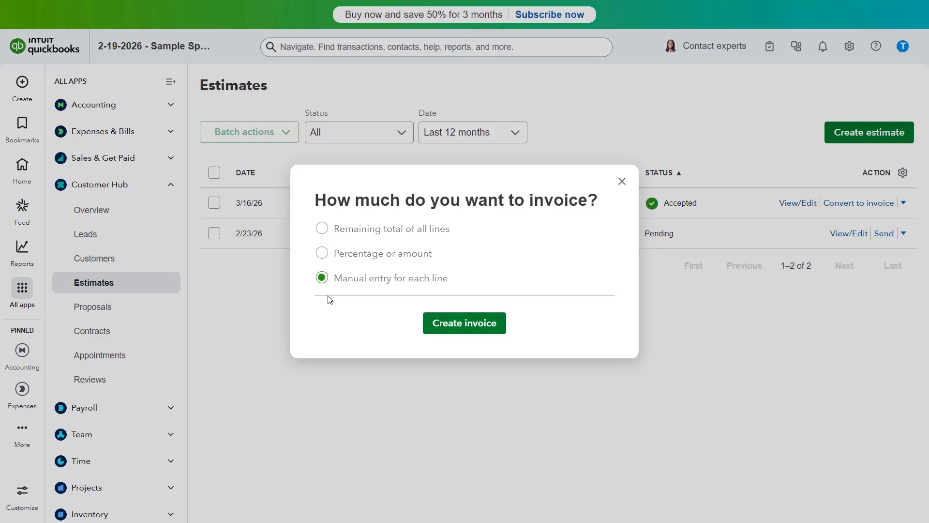
{"action": "left_click", "coordinate": [453, 329]}
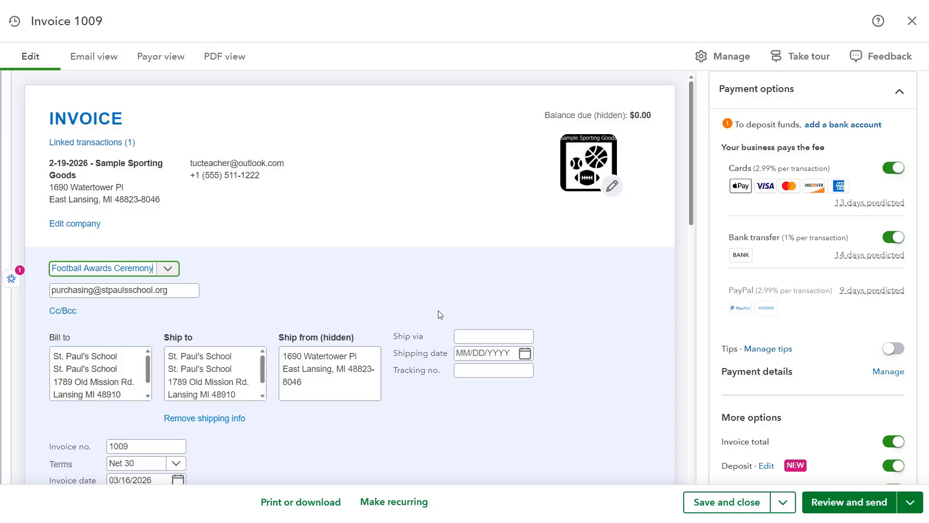
- Set the amount due on the invoice's Sports Trophy - Large Gold line to 100 percent of the estimated amount
{"action": "scroll", "coordinate": [451, 296], "scroll_direction": "down", "scroll_amount": 8}
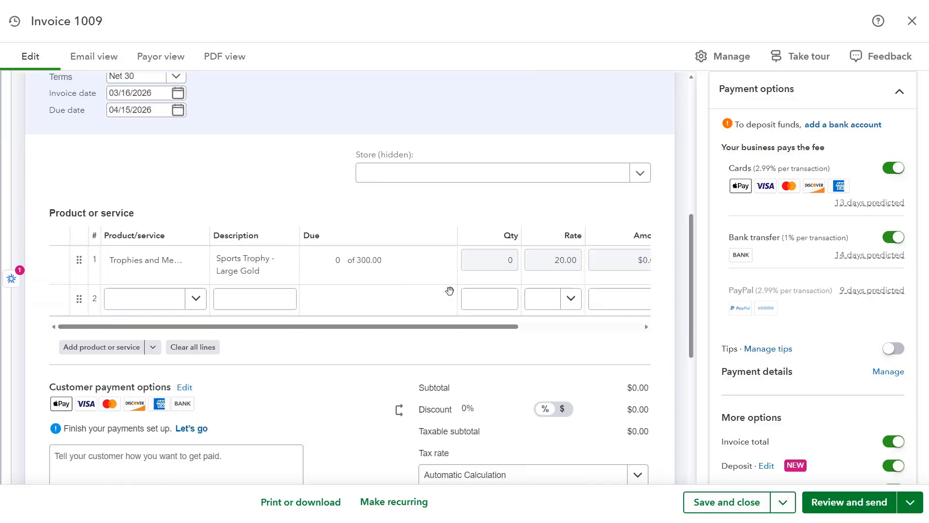
{"action": "left_click", "coordinate": [450, 290]}
{"action": "left_click", "coordinate": [440, 261]}
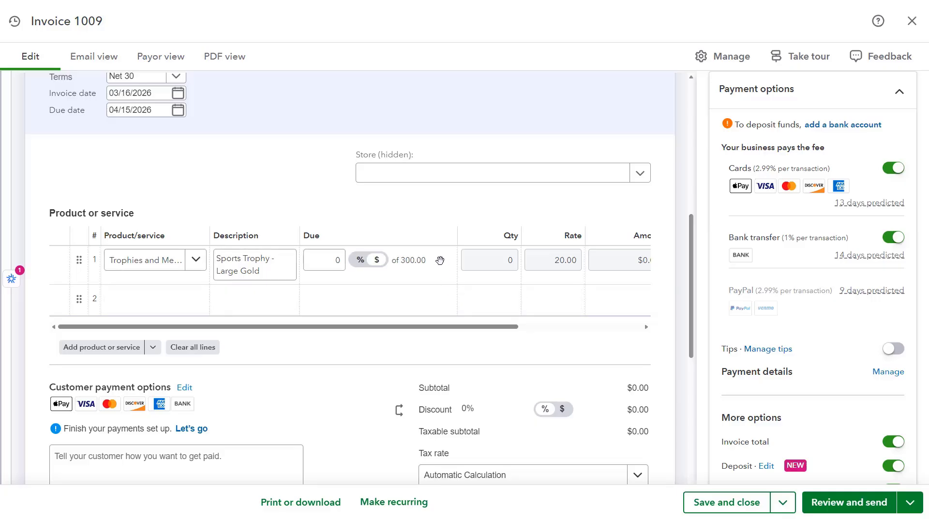
{"action": "left_click", "coordinate": [363, 262]}
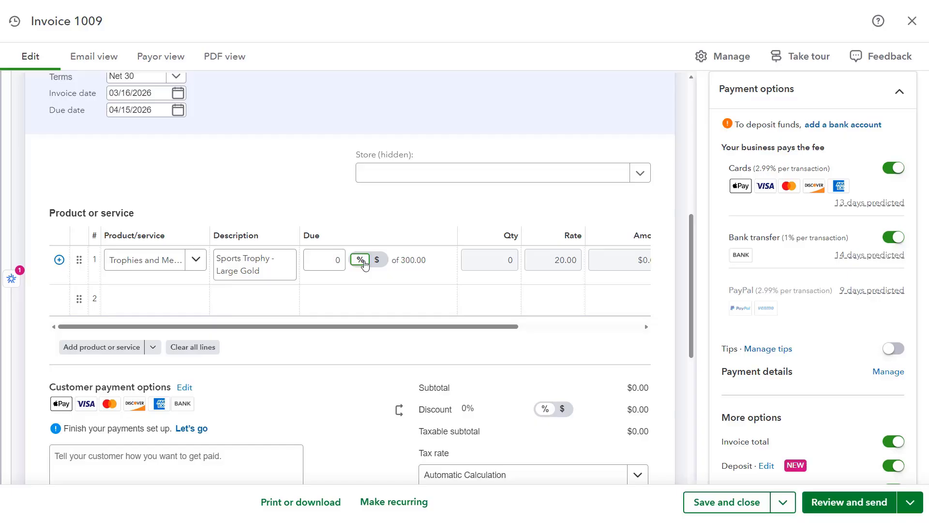
{"action": "left_click", "coordinate": [341, 260]}
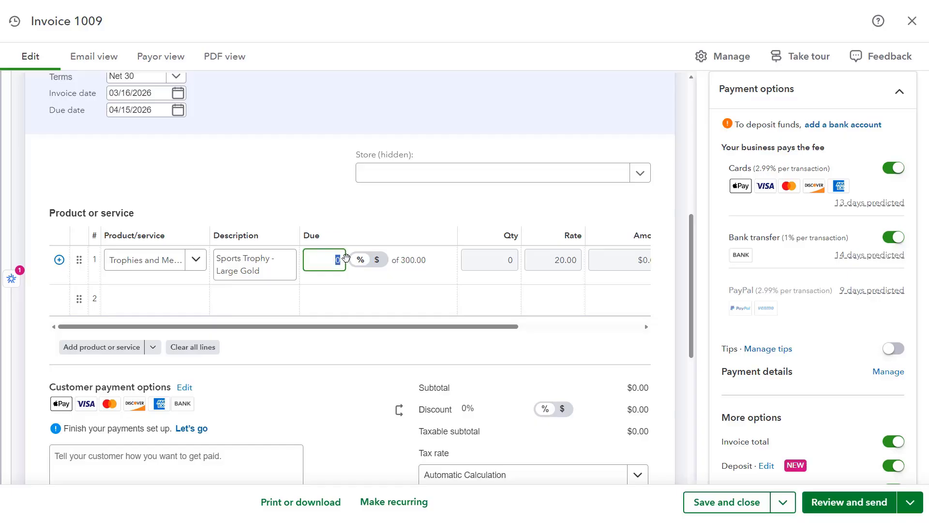
{"action": "type", "text": "100"}
{"action": "left_click", "coordinate": [437, 266]}
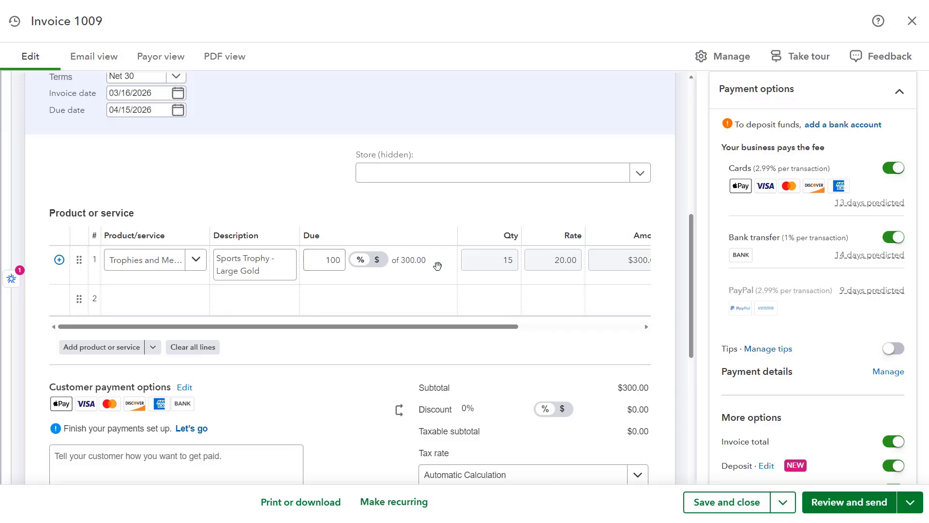
- Check the invoice's design template options, keeping the Modern template, and save and close the invoice
{"action": "left_click", "coordinate": [769, 104]}
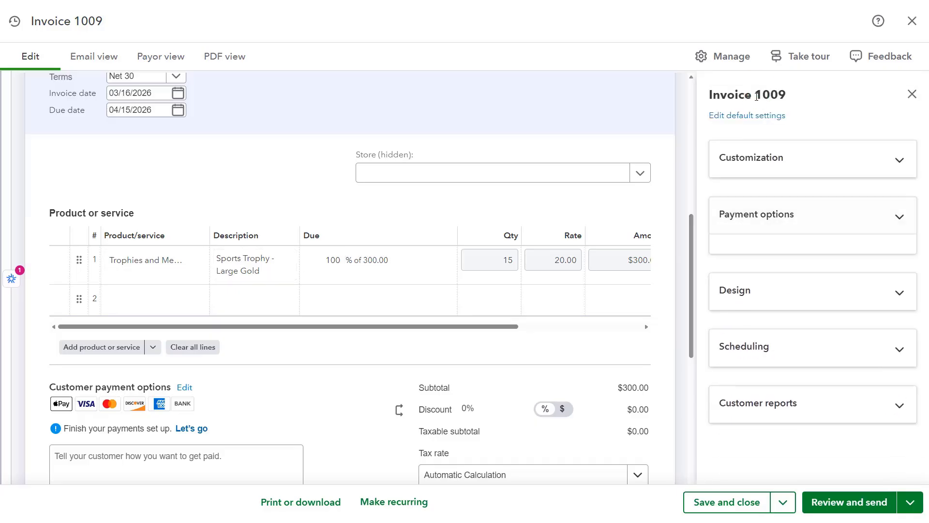
{"action": "left_click", "coordinate": [749, 280]}
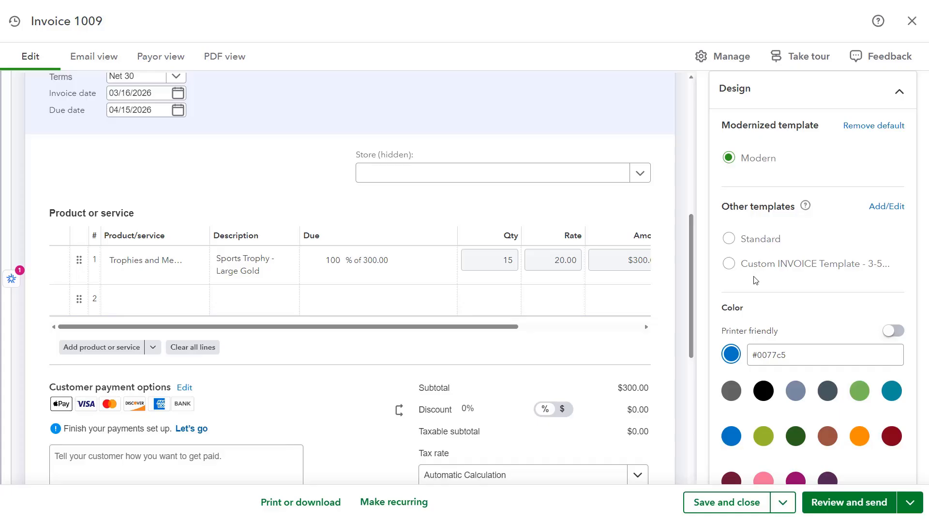
{"action": "left_click", "coordinate": [714, 505]}
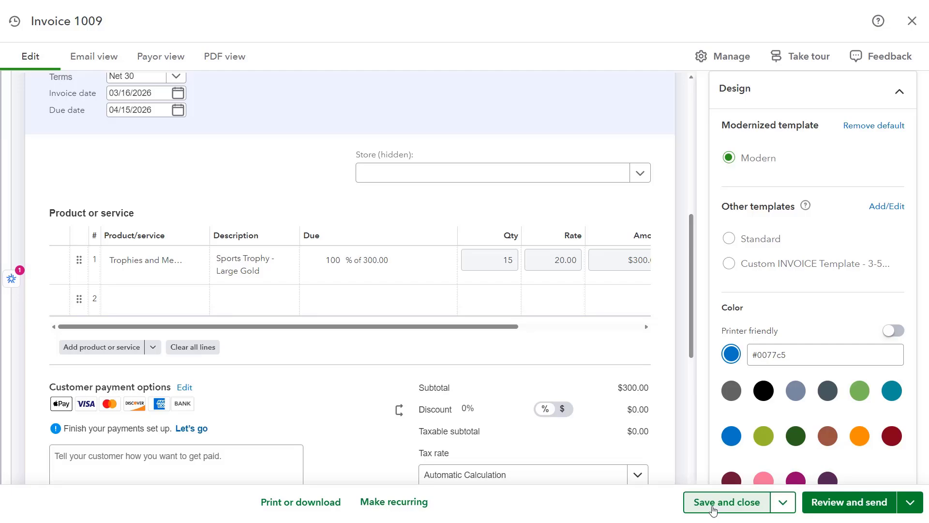
{"action": "left_click", "coordinate": [713, 506]}
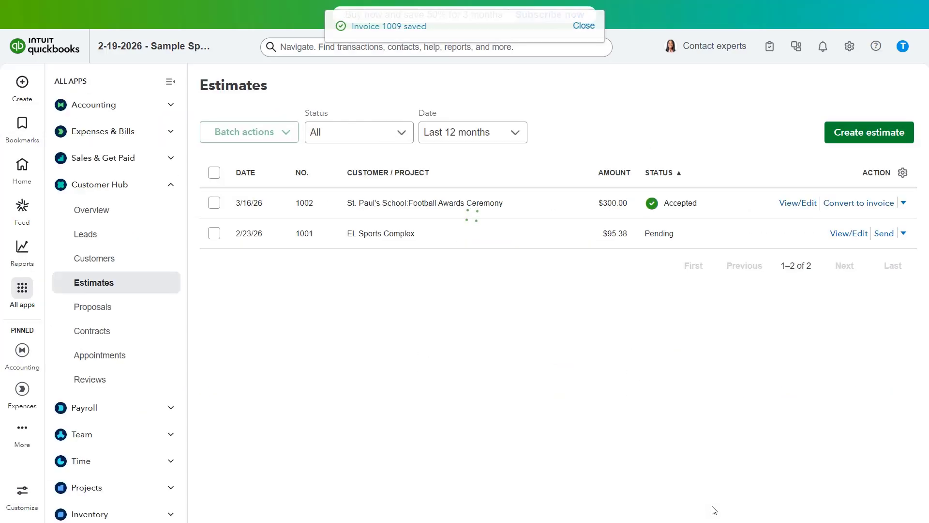